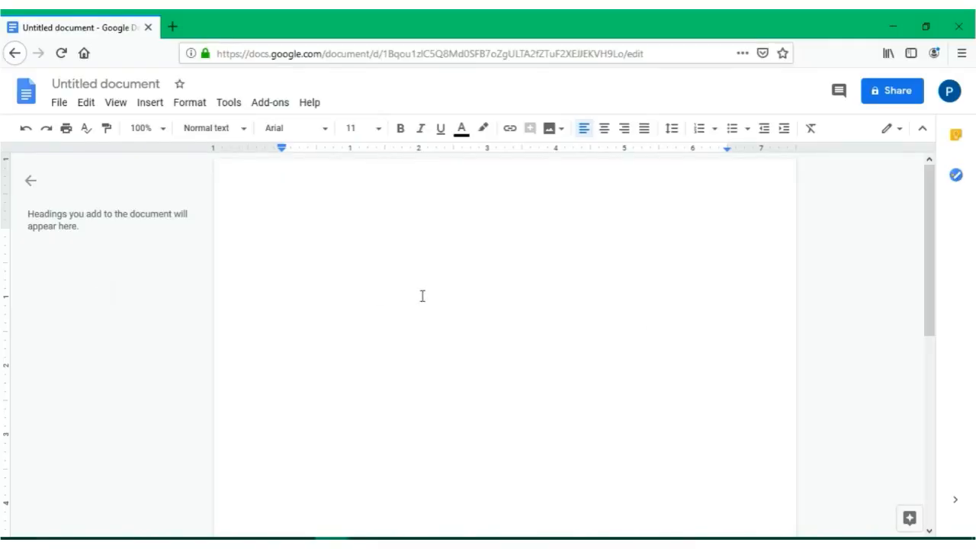
# Enter the heading lines "Student Name", "Professor Name", "Class" and "Date" on separate lines at the start of the document.
pyautogui.write('Student ')
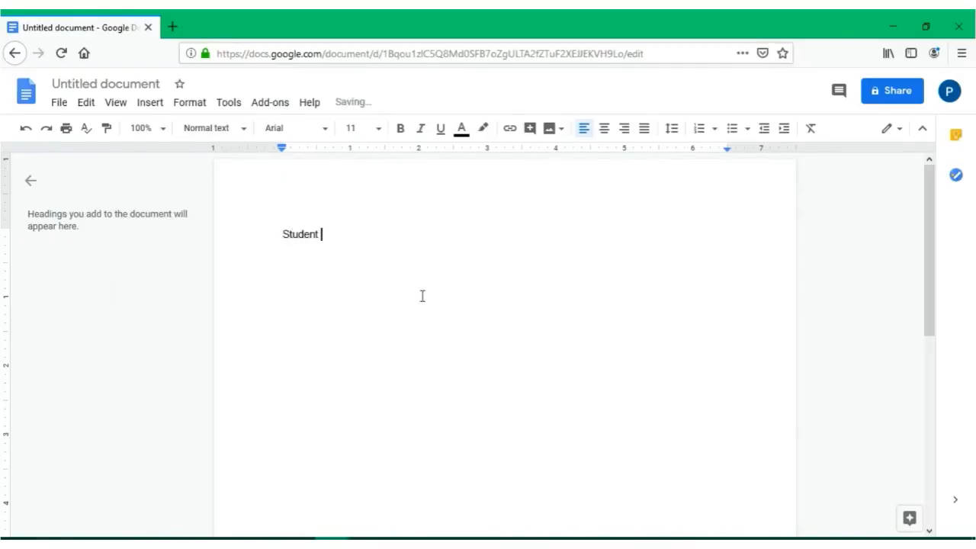
pyautogui.write('Name')
pyautogui.press('Return')
pyautogui.write('Professor Name')
pyautogui.press('Return')
pyautogui.write('Class')
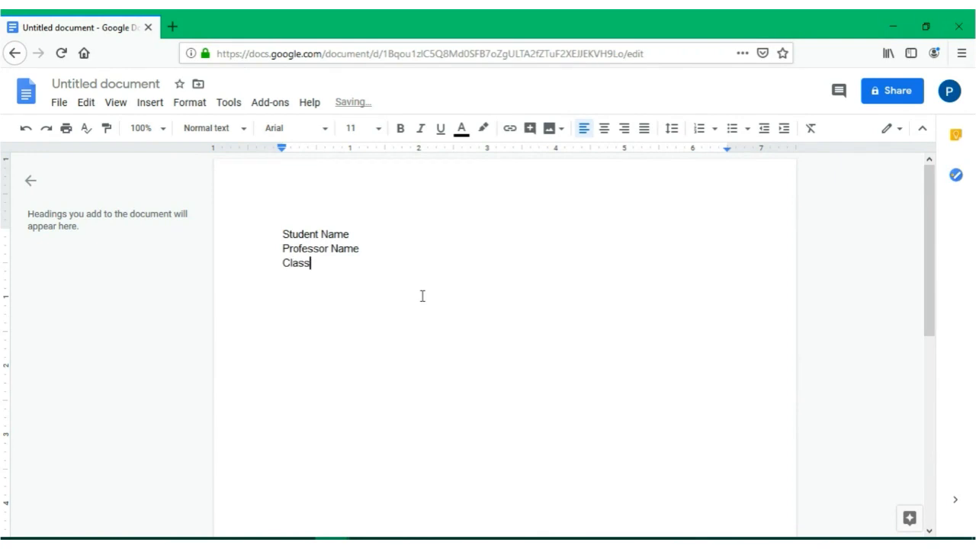
pyautogui.press('Return')
pyautogui.write('Date')
pyautogui.press('Return')
# Add the centered title "Super Wicked Awesome Title: A Specific Subtitle" below the date line.
pyautogui.click(604, 130)
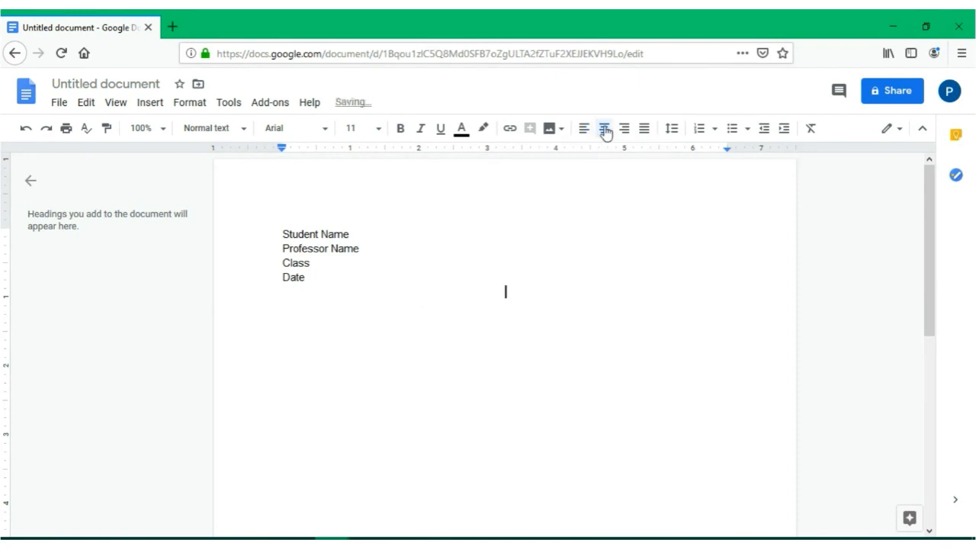
pyautogui.write('Super Wicked A')
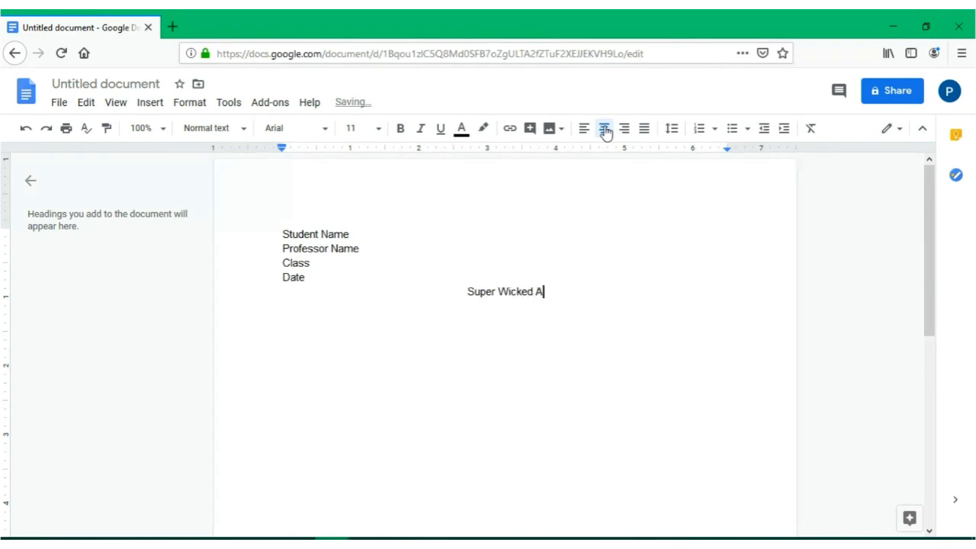
pyautogui.write('wesome Title')
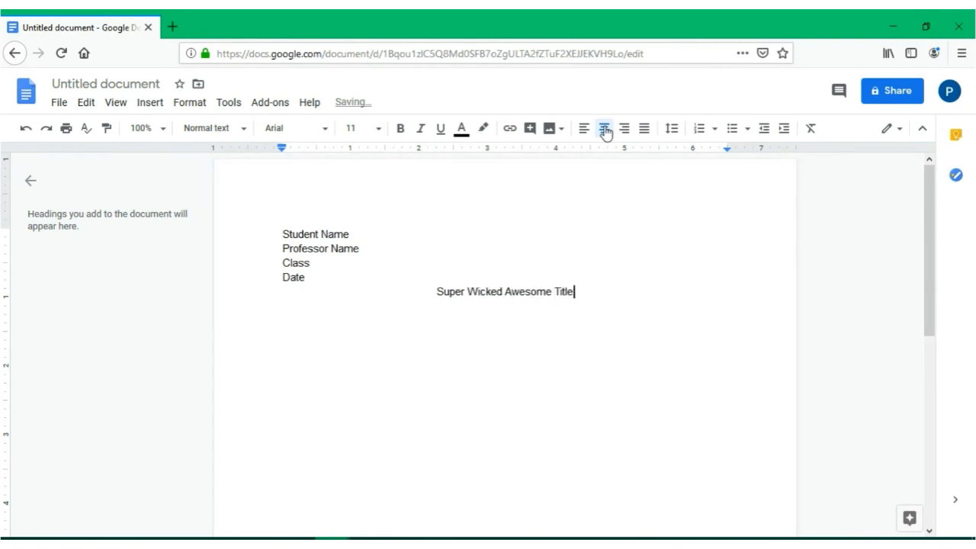
pyautogui.write(': A S')
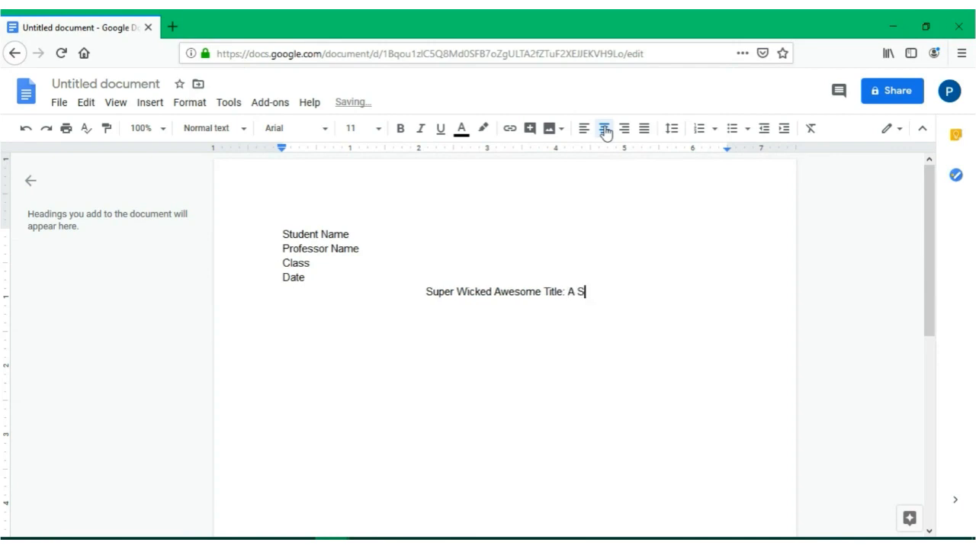
pyautogui.write('pecific S')
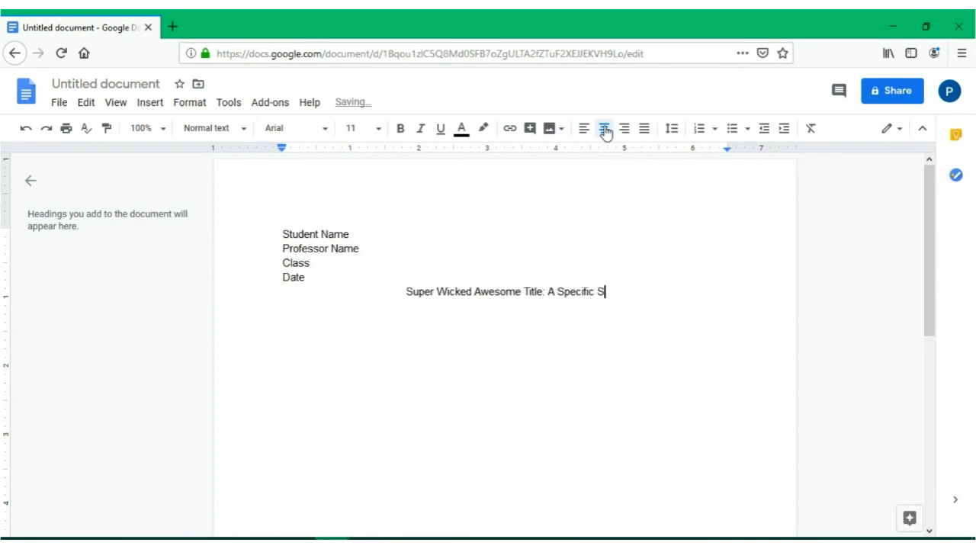
pyautogui.write('ubtitle')
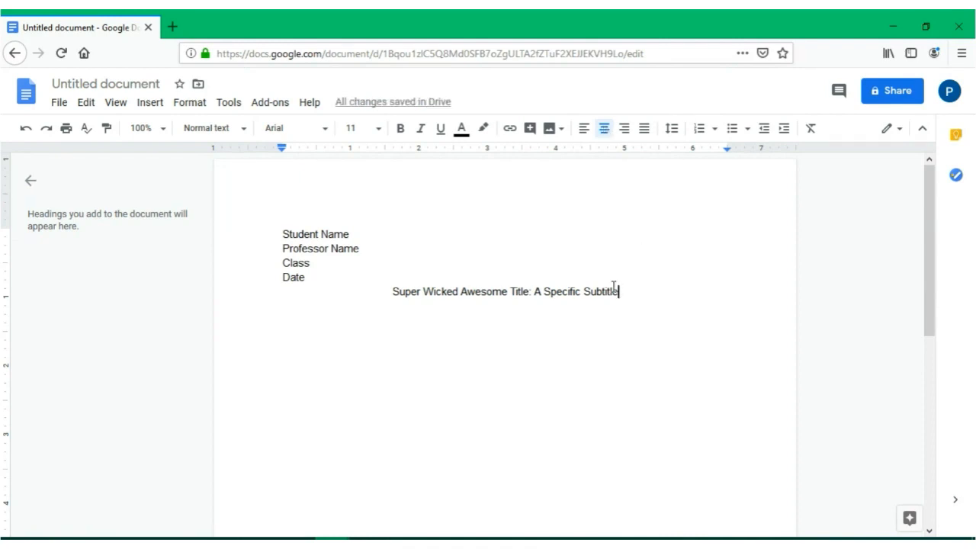
# Apply double line spacing to the heading lines and the title.
pyautogui.moveTo(635, 304); pyautogui.dragTo(236, 220)
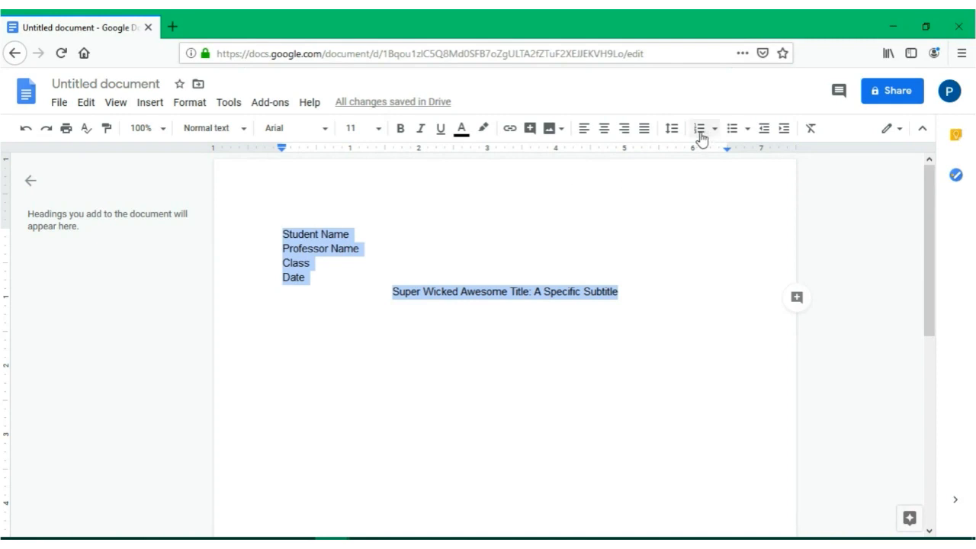
pyautogui.click(672, 129)
pyautogui.click(701, 224)
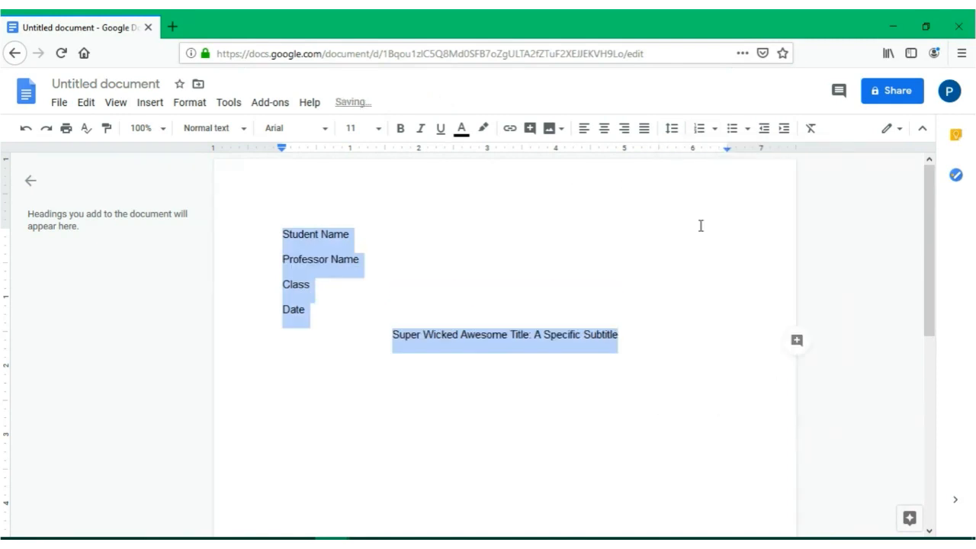
pyautogui.click(495, 265)
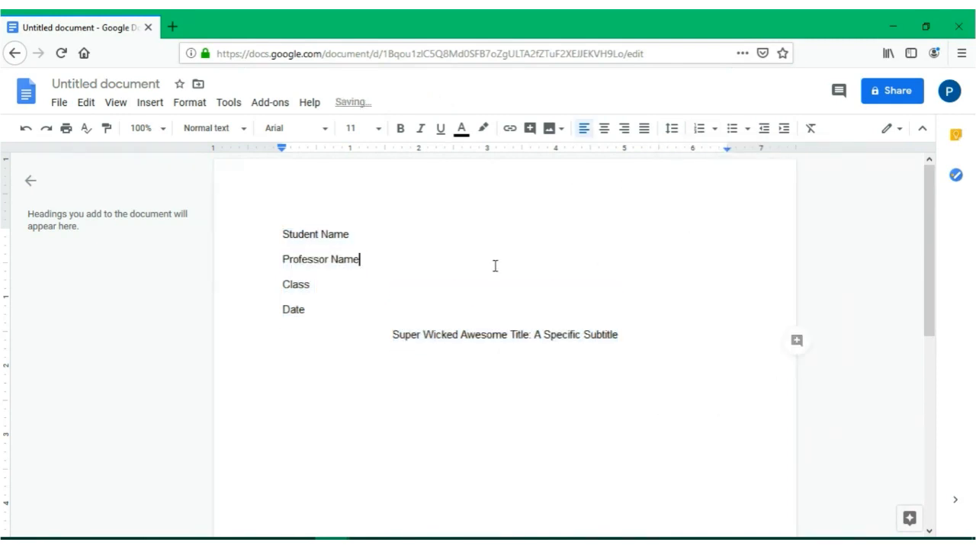
# Insert right-aligned page numbers in the header of every page, with "Lastname" before the number, and return to the body text.
pyautogui.click(151, 102)
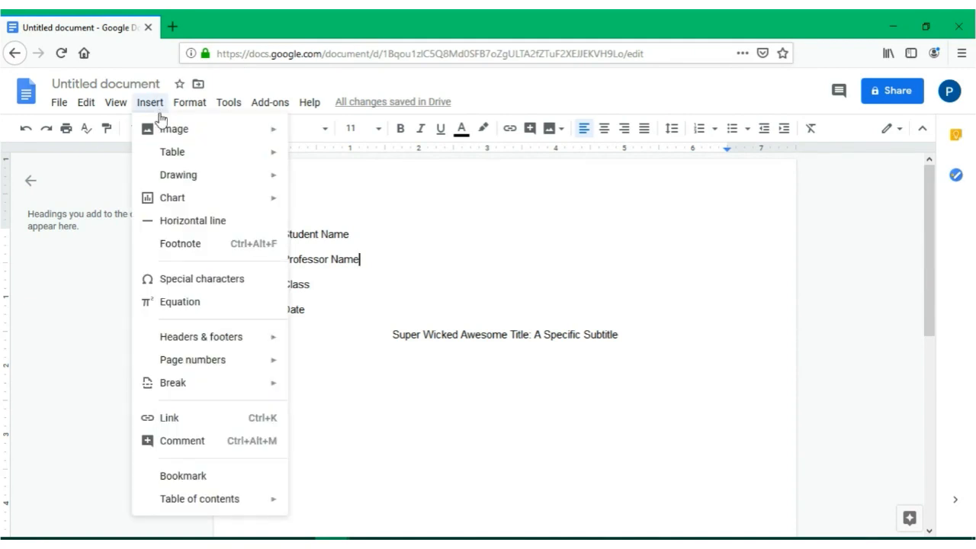
pyautogui.moveTo(211, 371)
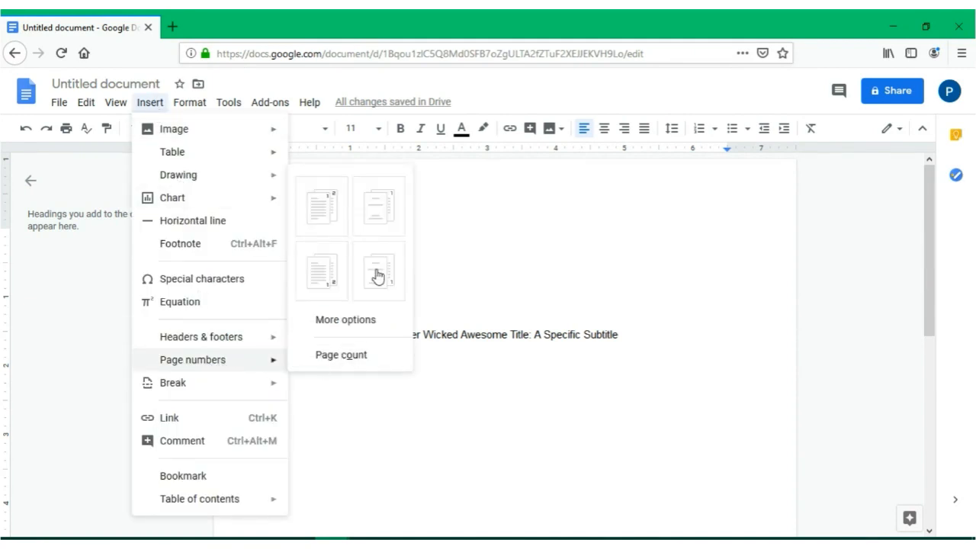
pyautogui.click(323, 220)
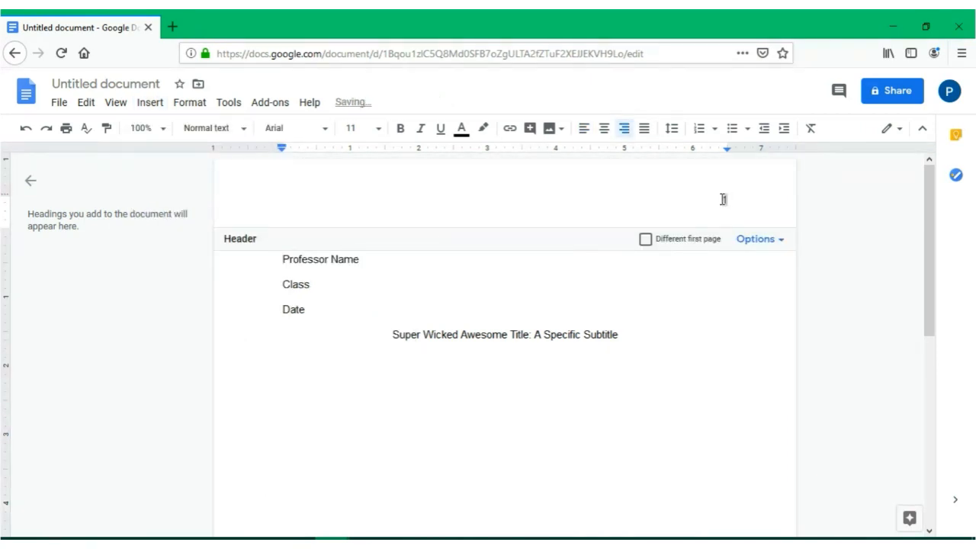
pyautogui.write('Lastname 1')
pyautogui.click(543, 286)
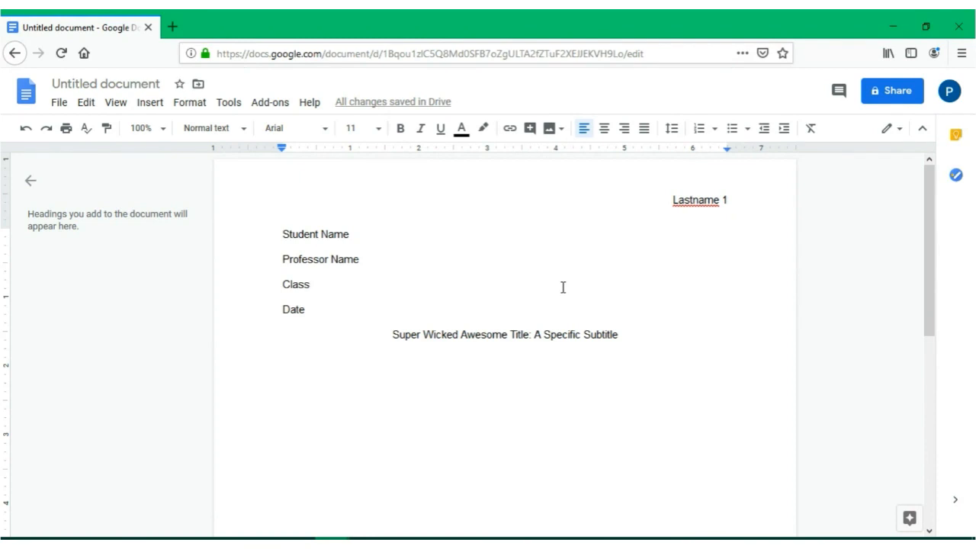
# Add the centered heading "Works Cited" on the blank page and start a new line below it.
pyautogui.click(467, 544)
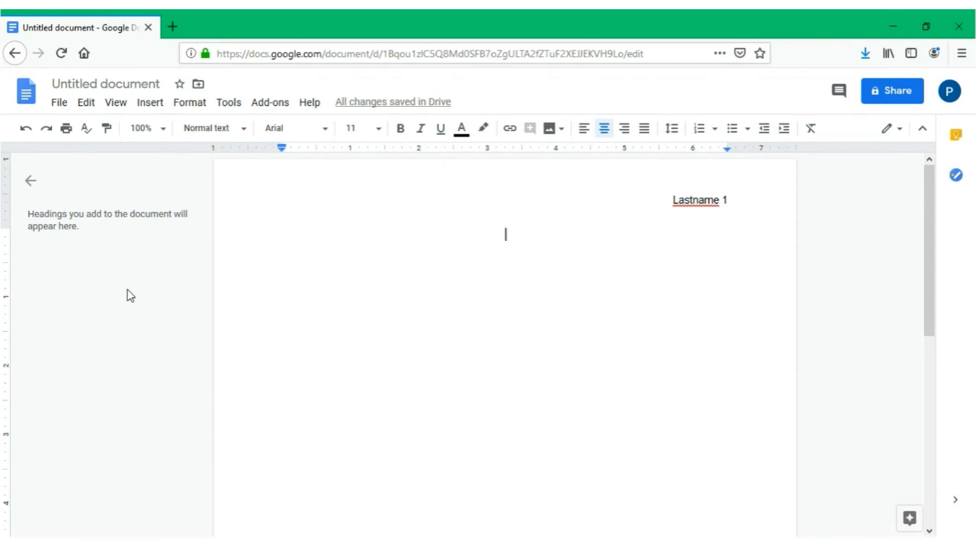
pyautogui.write('Works Cited')
pyautogui.press('Return')
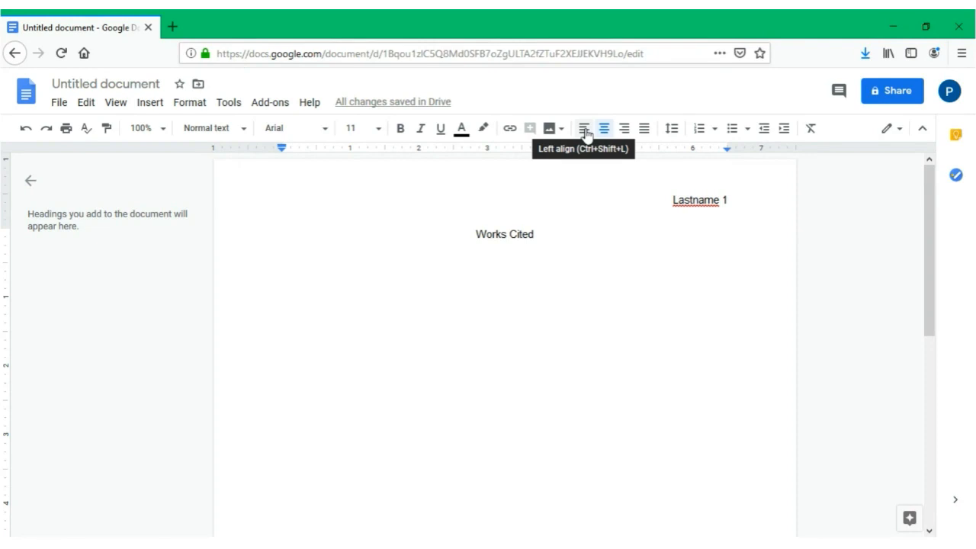
# Left-align the line below the Works Cited heading and enter the citation's author placeholder as "Lastname, Firstname.".
pyautogui.click(584, 131)
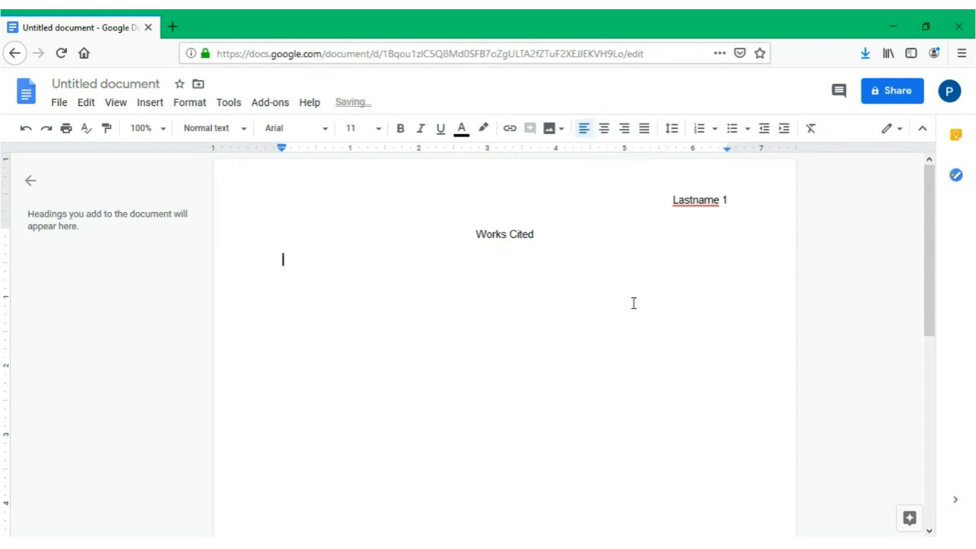
pyautogui.write('Lastname, First name.')
pyautogui.press('Left')
pyautogui.press('Left')
pyautogui.press('Left')
pyautogui.press('Left')
pyautogui.press('Left')
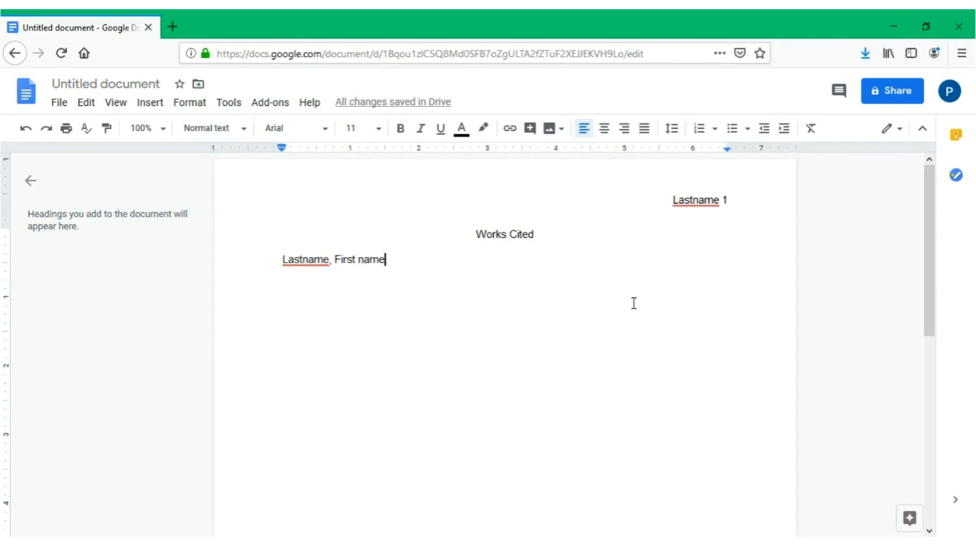
pyautogui.press('BackSpace')
pyautogui.press('Right')
pyautogui.press('Right')
pyautogui.press('Right')
pyautogui.press('Right')
pyautogui.press('Right')
# Add the article title "Title of the Article and it happens to be a really long title." after the author placeholder, opening with a quotation mark.
pyautogui.write('"Titl')
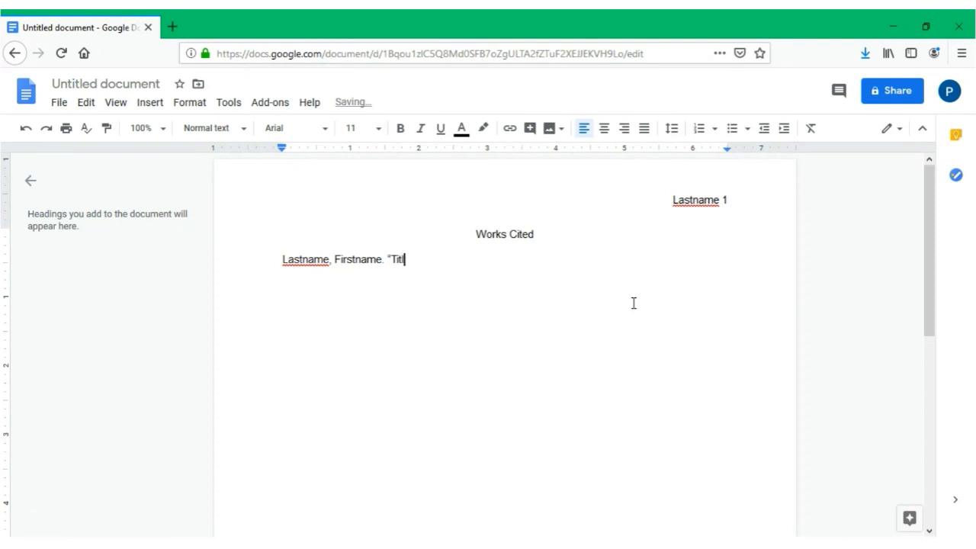
pyautogui.write('e of the Article and ')
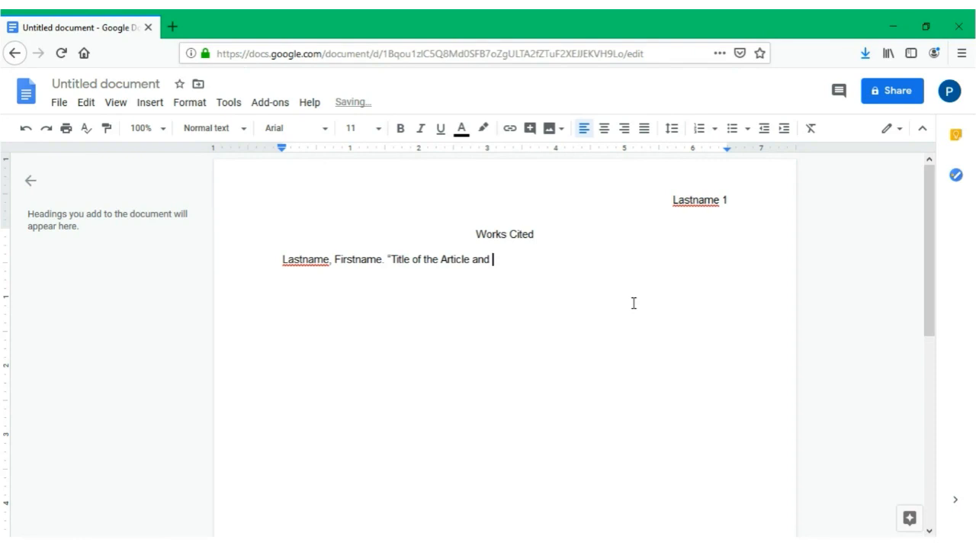
pyautogui.write('it happens to be a ')
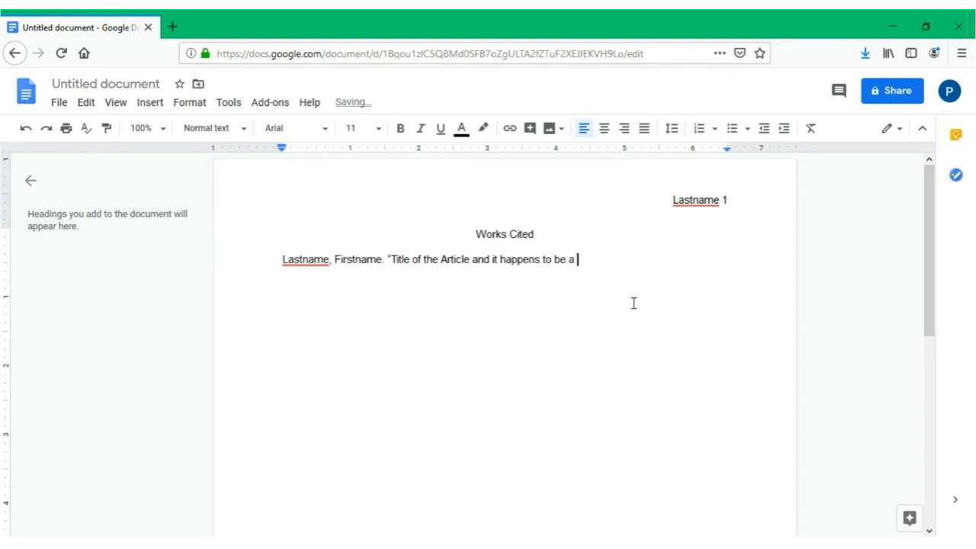
pyautogui.write('really long title.')
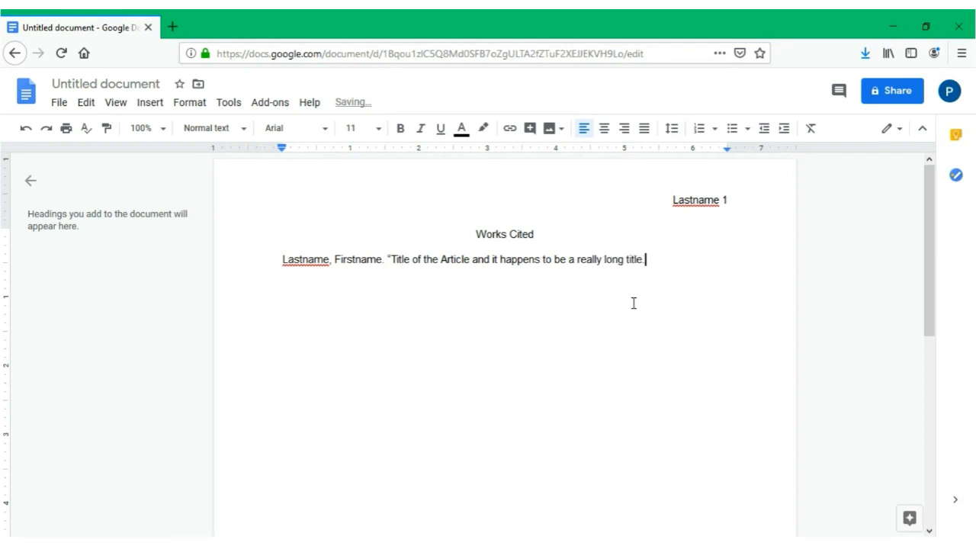
# Close the article title's quotation and complete the citation with "Title of the Journal/Website/Container, Date, URL.".
pyautogui.write('" Tille of the Journ')
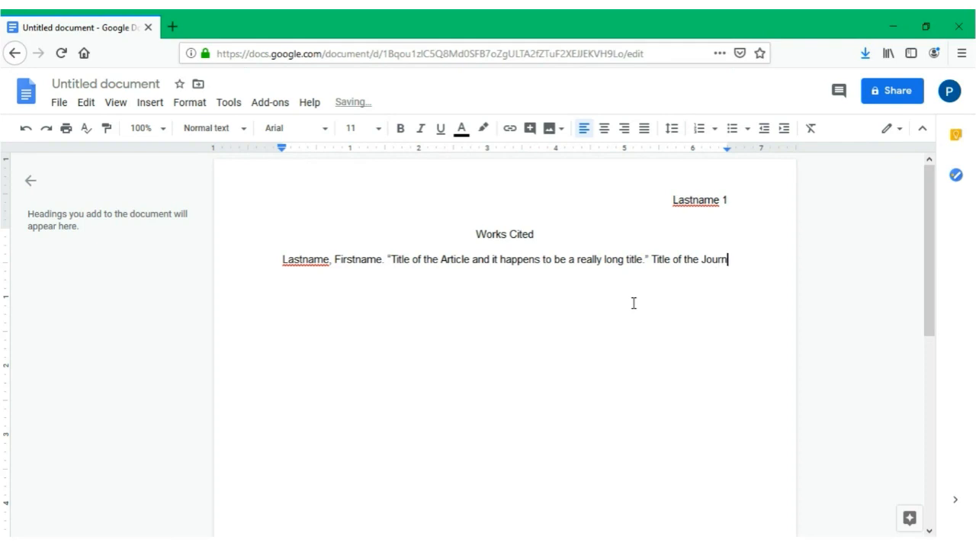
pyautogui.write('al/W')
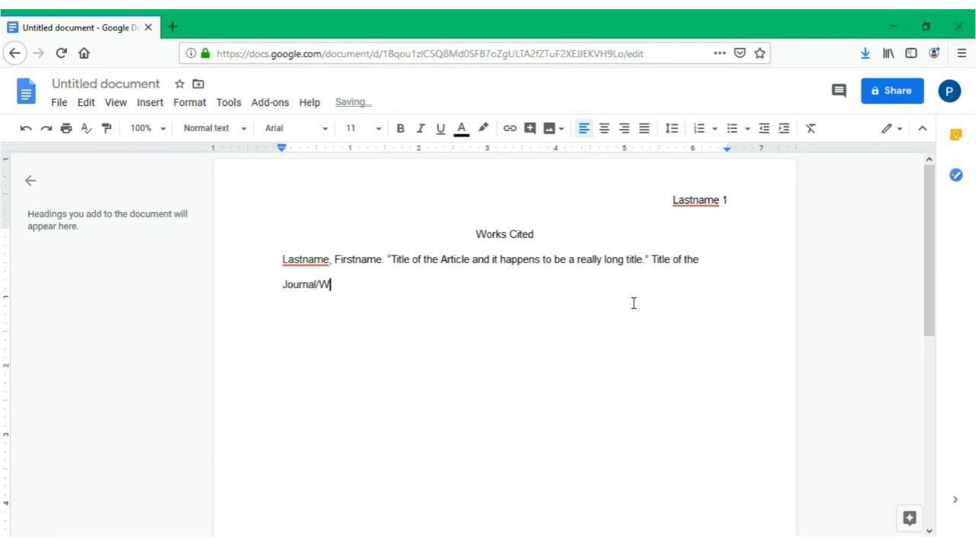
pyautogui.write('ebsite')
pyautogui.write('(')
pyautogui.write('/')
pyautogui.write('Container')
pyautogui.write('.')
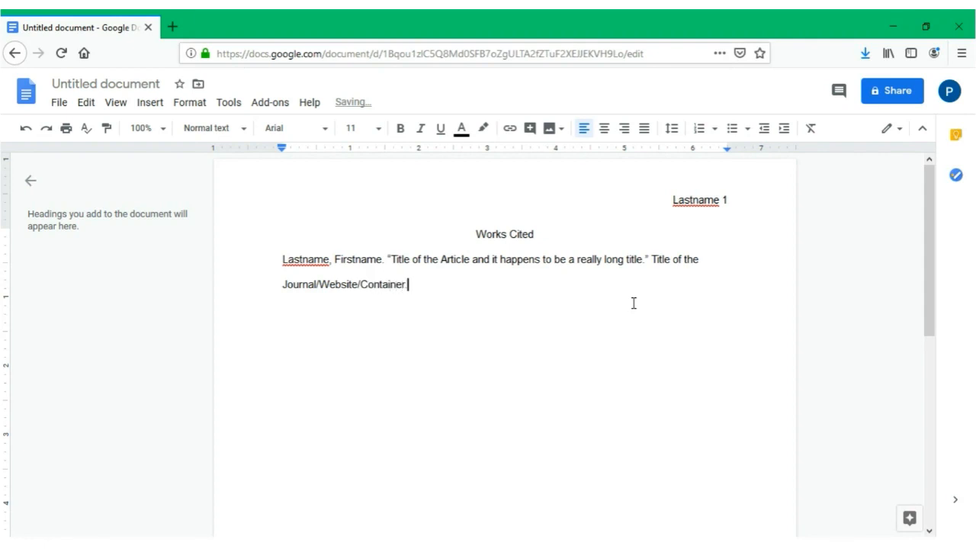
pyautogui.press('BackSpace')
pyautogui.press('BackSpace')
pyautogui.write(', Date, URL.')
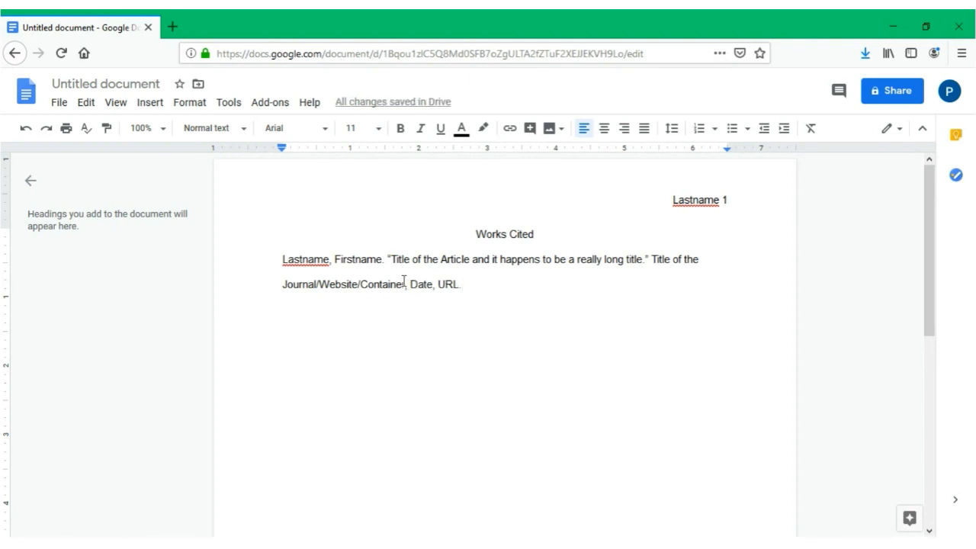
# Italicize "Title of the Journal/Website/Container" in the citation.
pyautogui.moveTo(405, 284); pyautogui.dragTo(653, 260)
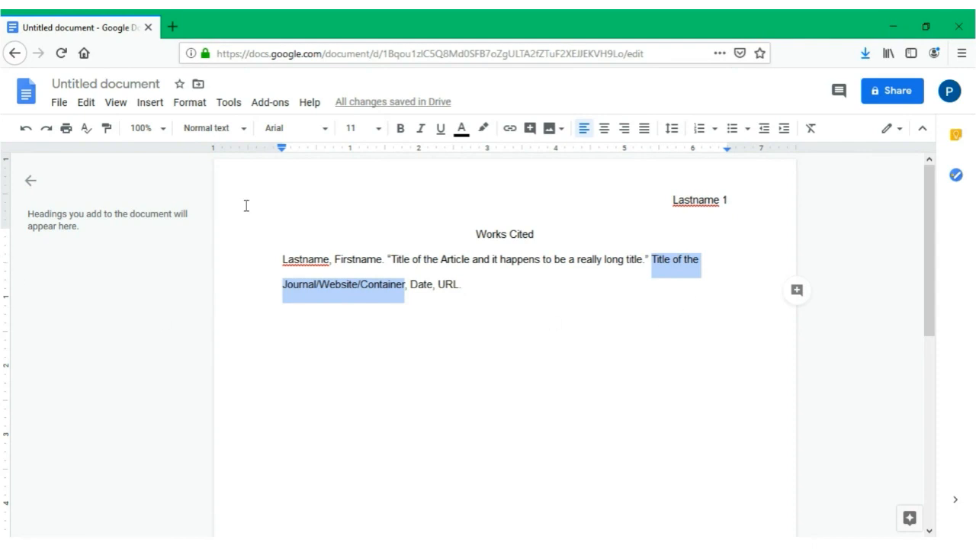
pyautogui.click(421, 129)
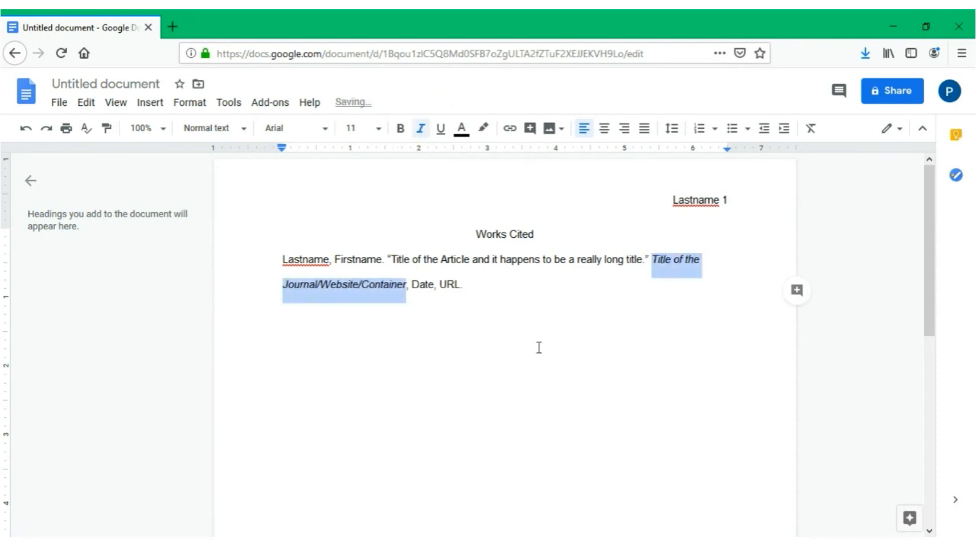
pyautogui.click(498, 280)
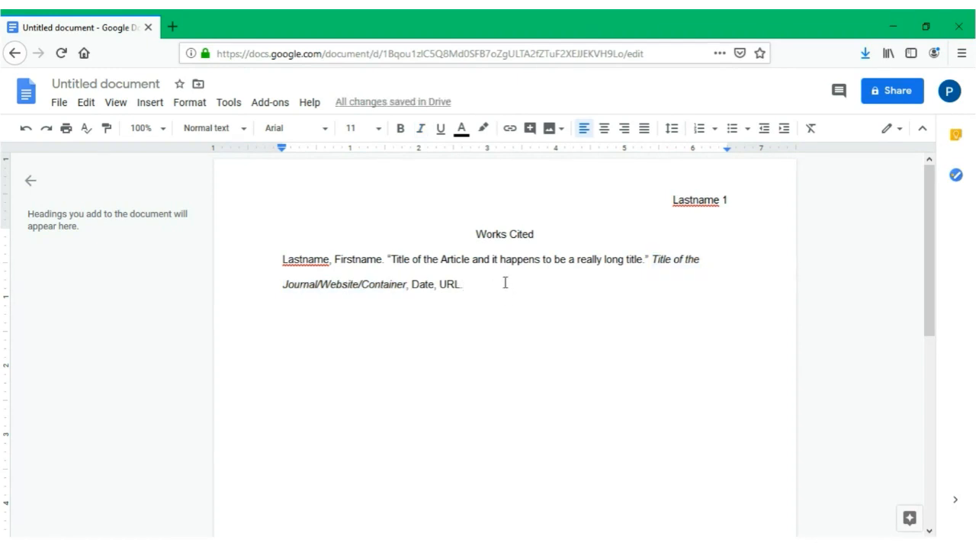
# Give the whole citation a 0.5-inch hanging indent, keeping its first line at the margin.
pyautogui.moveTo(506, 286); pyautogui.dragTo(284, 260)
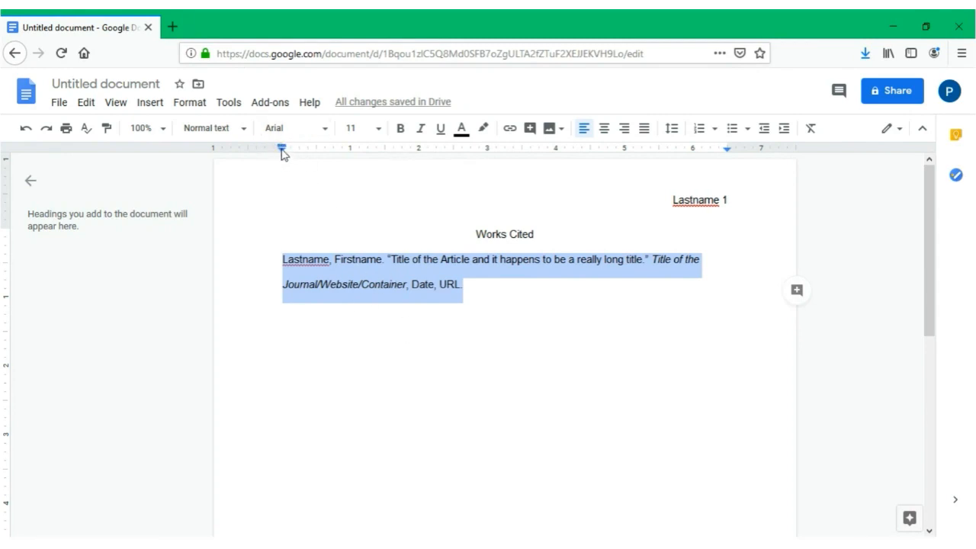
pyautogui.moveTo(282, 152)
pyautogui.mouseDown()
pyautogui.moveTo(316, 154)
pyautogui.moveTo(282, 148)
pyautogui.mouseUp()
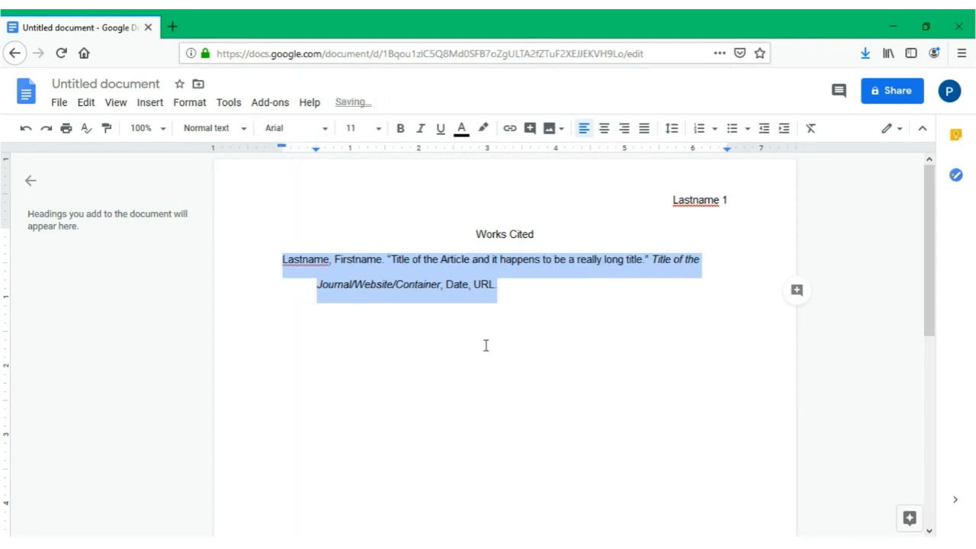